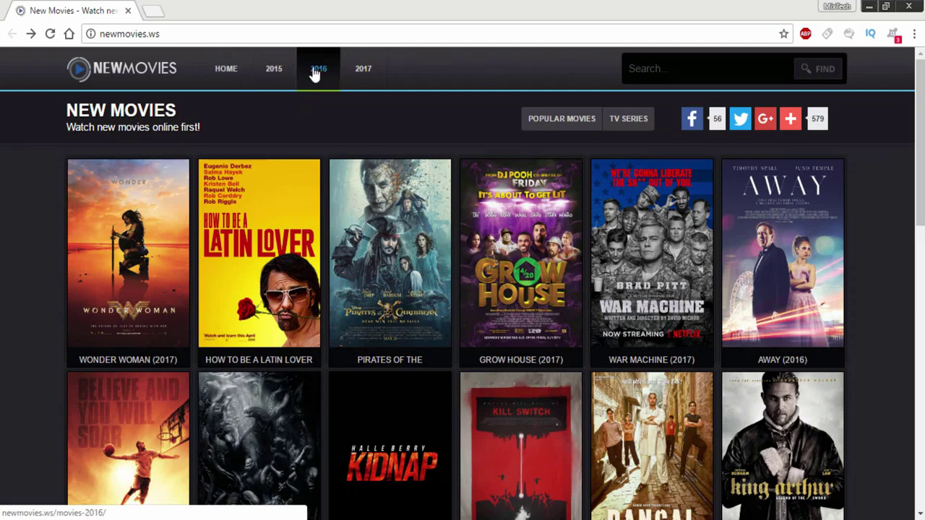
- Scroll through the Max 2: White House Hero (2017) page down to its player
scroll(363, 119, down, 3)
scroll(363, 121, down, 2)
scroll(363, 122, down, 2)
scroll(364, 124, down, 2)
scroll(364, 124, down, 1)
scroll(363, 118, down, 1)
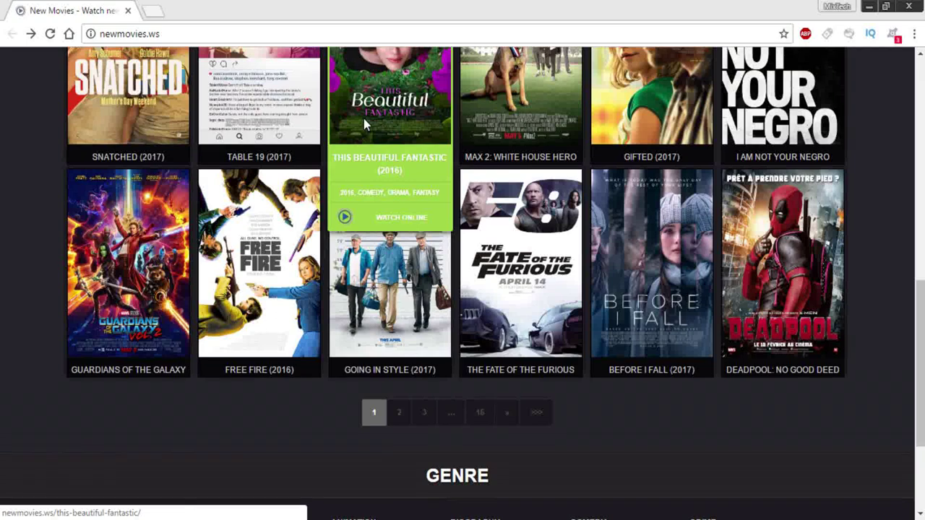
scroll(363, 118, down, 2)
scroll(363, 122, up, 1)
scroll(448, 353, up, 3)
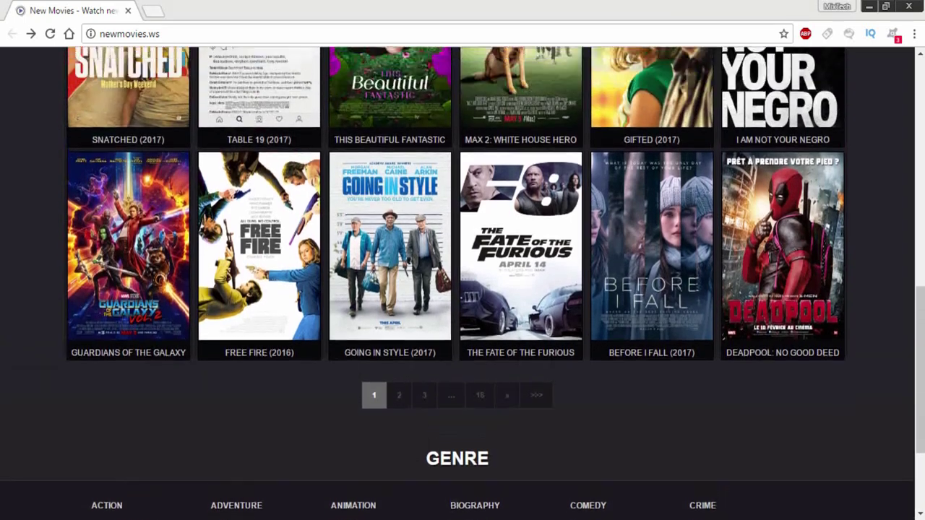
scroll(448, 353, up, 2)
scroll(32, 409, down, 2)
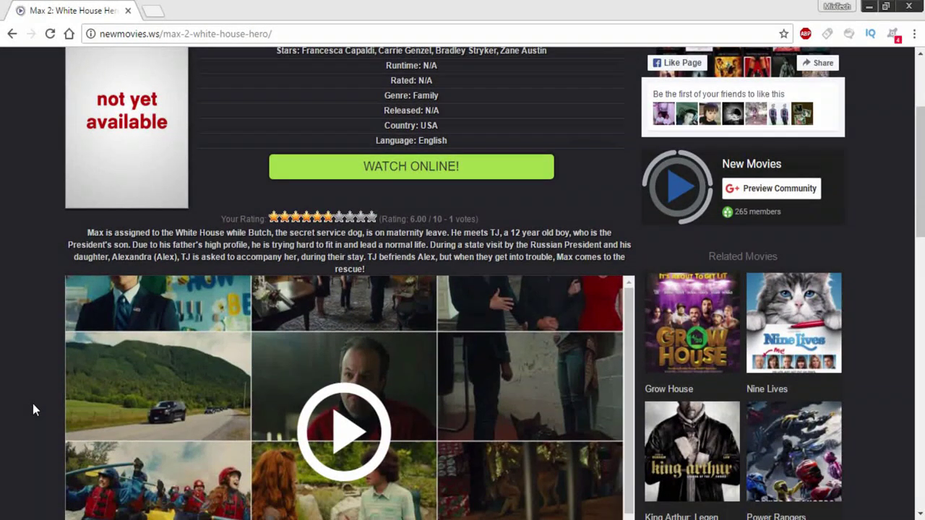
scroll(32, 409, down, 1)
- Start Max 2 playing, watch it full screen, then exit full screen
click(336, 346)
drag(633, 285, 615, 391)
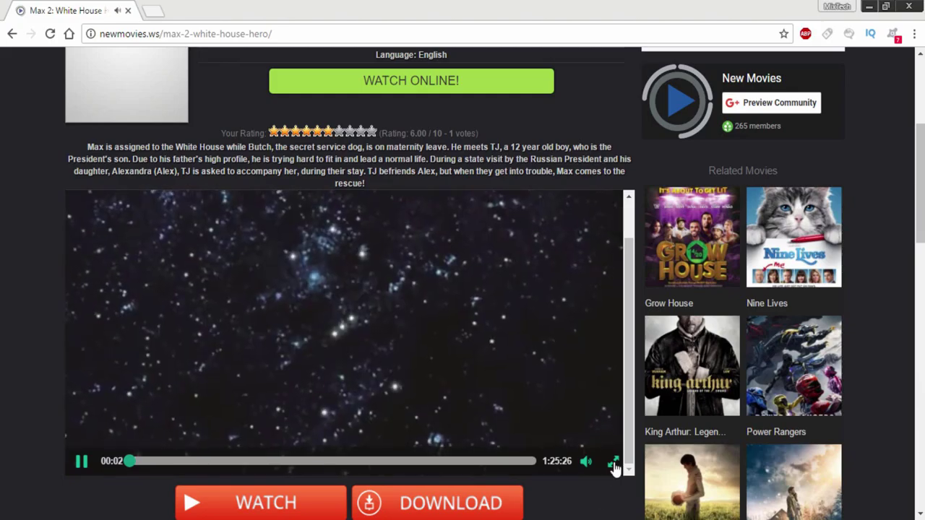
click(613, 461)
key(Escape)
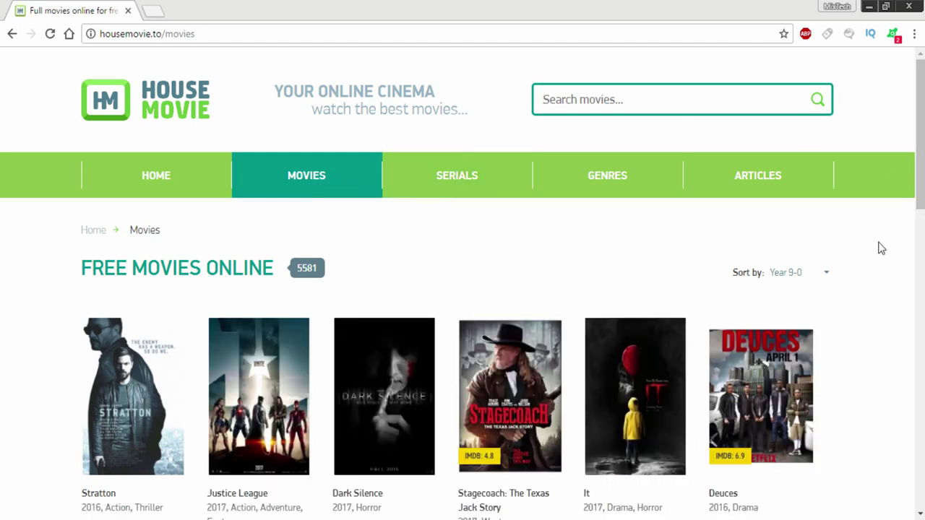
- Scroll down through HouseMovie's free movie poster rows and back up
scroll(881, 248, down, 1)
scroll(881, 248, down, 2)
scroll(881, 248, down, 4)
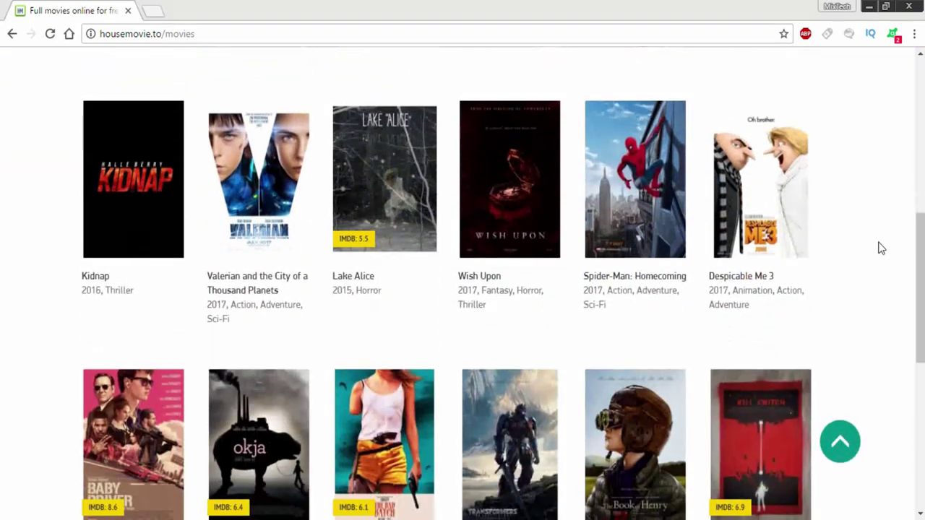
scroll(881, 248, down, 1)
scroll(881, 248, down, 4)
scroll(881, 248, up, 3)
scroll(881, 248, up, 9)
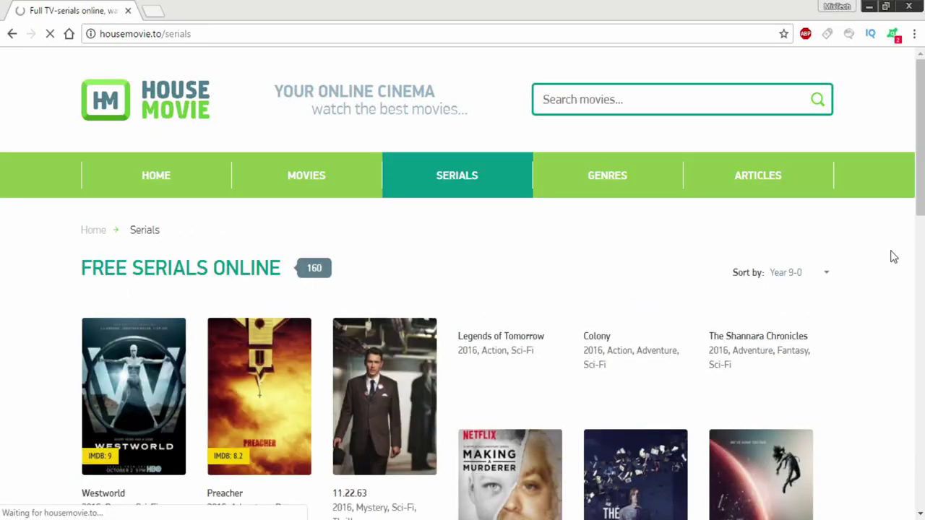
- Scroll down through the HouseMovie serials poster grid and back to the top
scroll(894, 257, down, 3)
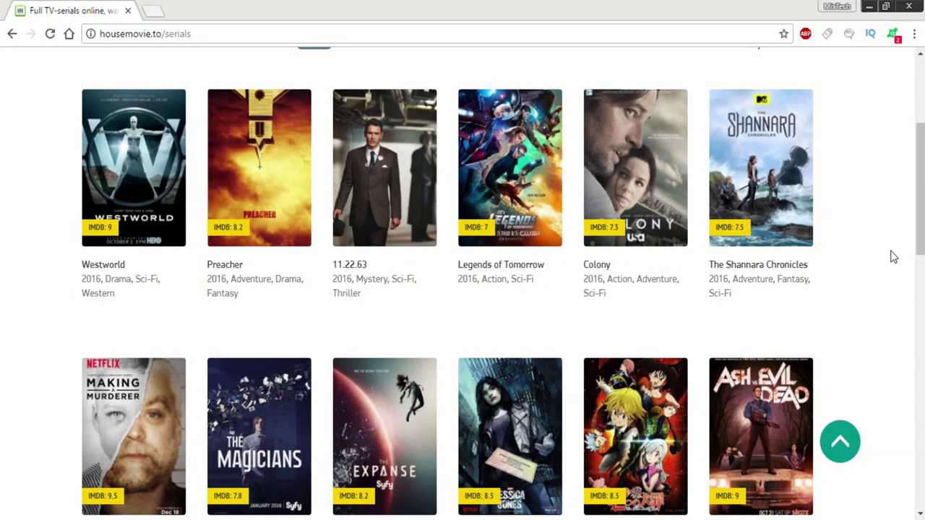
scroll(893, 257, down, 2)
scroll(893, 257, down, 2)
scroll(893, 256, down, 1)
scroll(894, 256, down, 1)
scroll(894, 256, down, 1)
scroll(894, 257, down, 1)
scroll(893, 257, down, 1)
scroll(894, 256, up, 1)
scroll(893, 256, up, 1)
scroll(894, 257, up, 1)
scroll(893, 257, up, 2)
scroll(893, 257, up, 3)
scroll(893, 257, up, 1)
scroll(893, 257, up, 1)
- Browse the HouseMovie movies listing to find The Boss Baby
scroll(855, 388, down, 2)
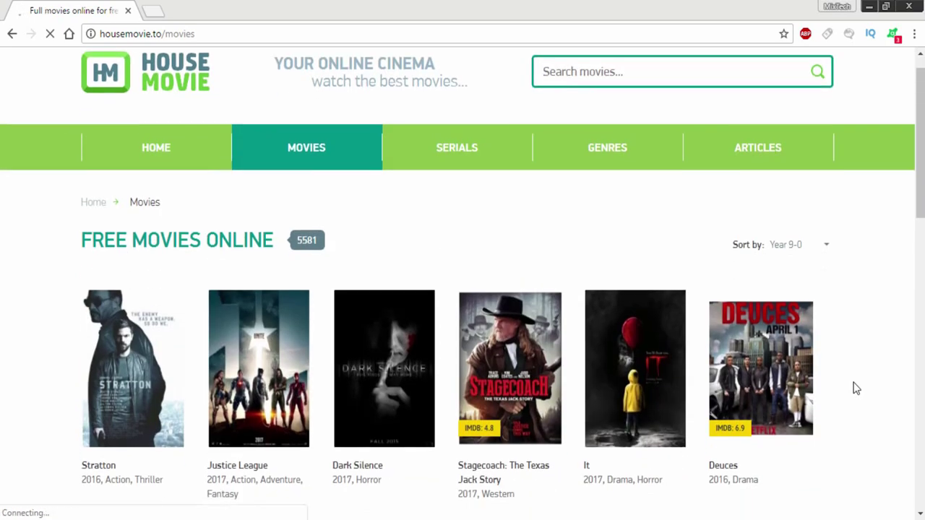
scroll(855, 388, down, 5)
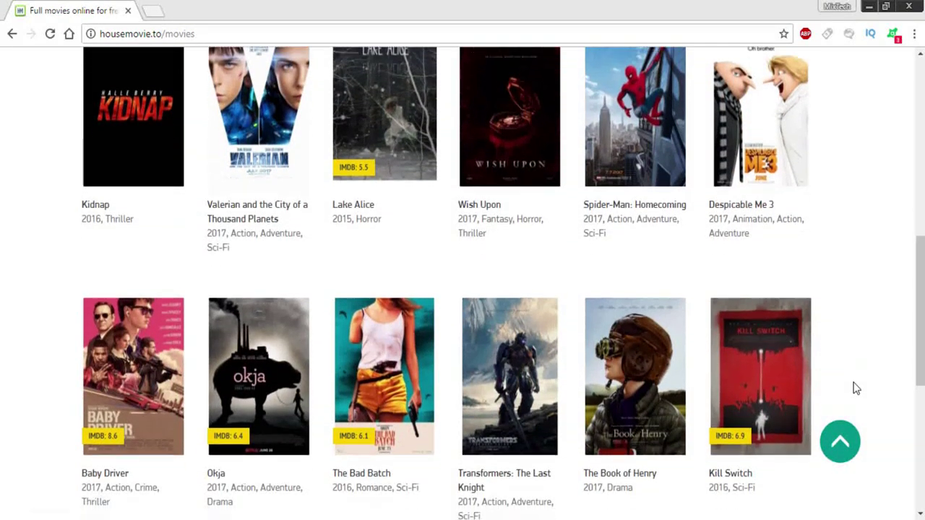
scroll(855, 388, down, 5)
scroll(855, 388, up, 3)
scroll(855, 389, up, 6)
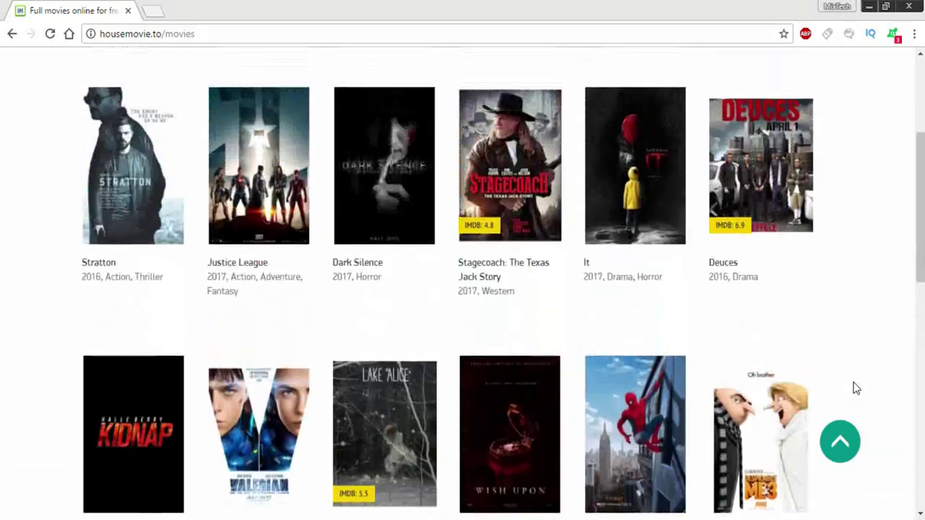
scroll(855, 389, up, 3)
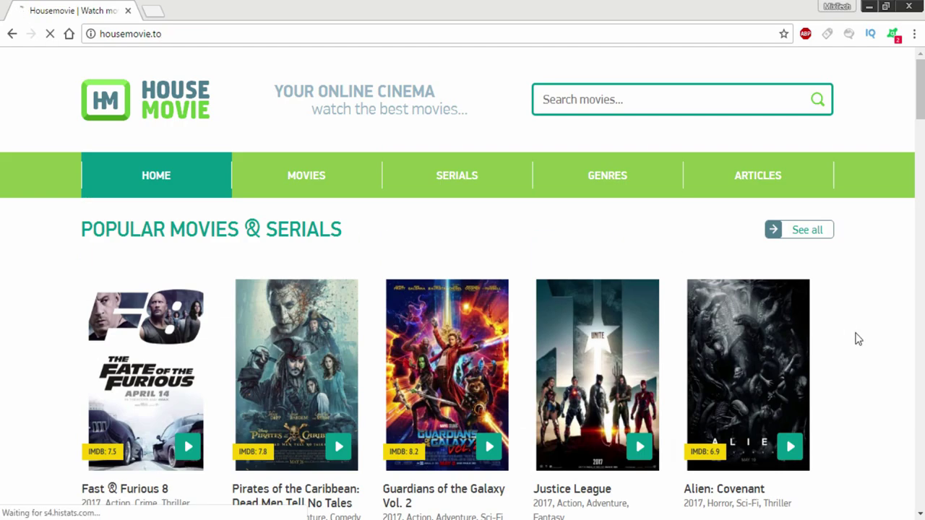
scroll(858, 339, down, 1)
scroll(858, 339, down, 5)
scroll(858, 338, up, 2)
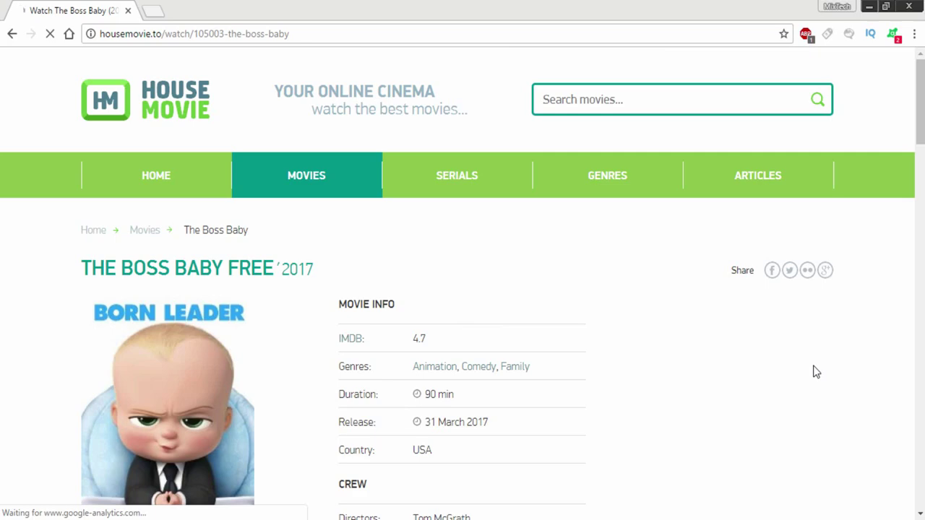
- Start The Boss Baby playing in its watch-page player
scroll(816, 373, down, 1)
scroll(816, 372, down, 2)
scroll(816, 372, down, 5)
scroll(816, 373, down, 1)
click(592, 266)
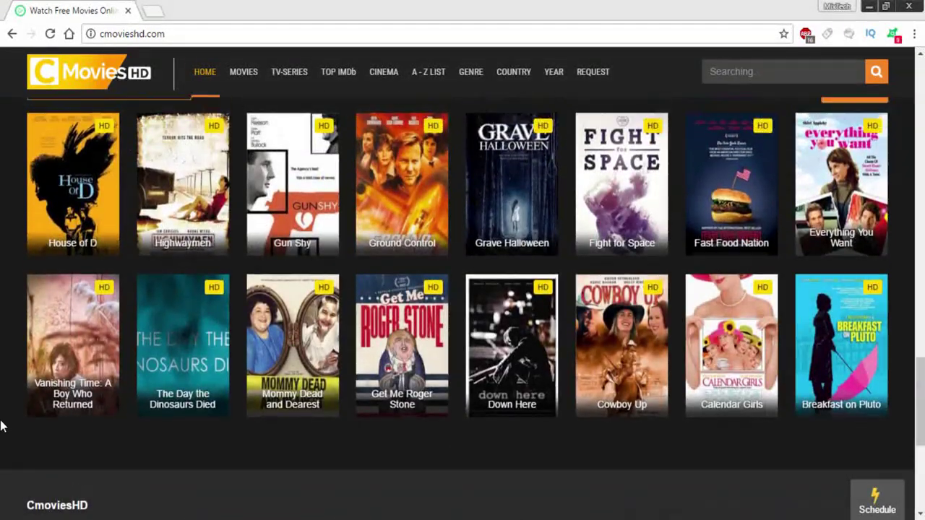
- Scroll through the CMoviesHD home page rows of HD movie posters
scroll(2, 426, up, 1)
scroll(2, 426, up, 1)
scroll(2, 426, up, 4)
scroll(2, 426, up, 3)
scroll(2, 427, up, 3)
scroll(3, 427, up, 4)
scroll(2, 427, down, 1)
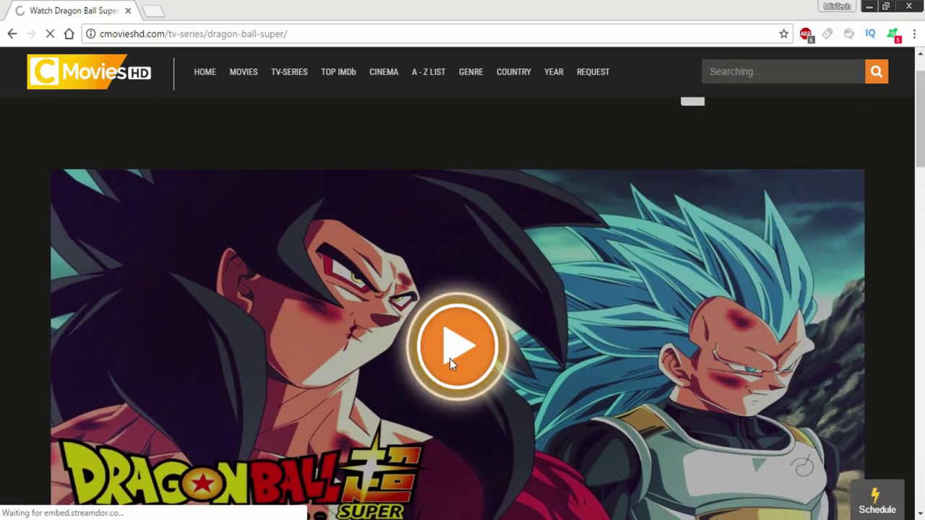
- Scroll down Dragon Ball Super's page and open its episode stream viewer
scroll(449, 362, down, 3)
scroll(449, 358, down, 3)
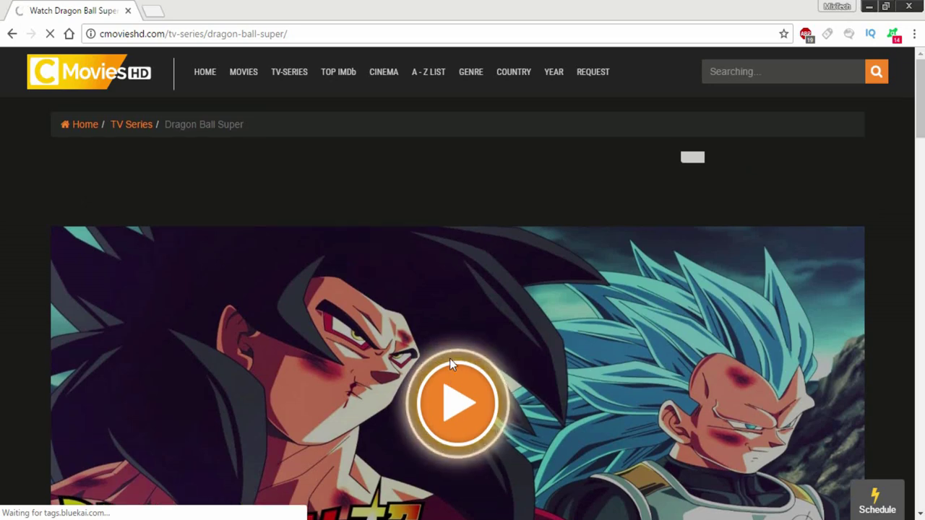
scroll(450, 359, down, 1)
click(458, 347)
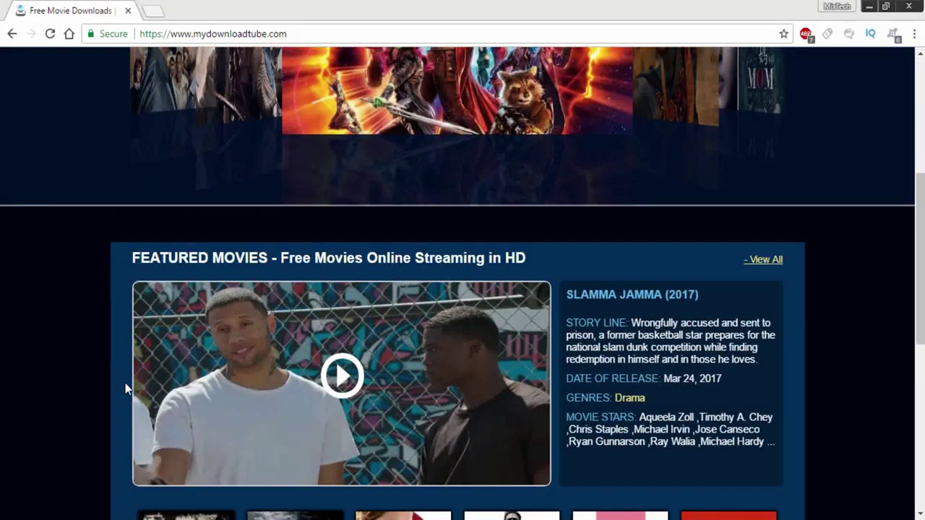
- Browse MyDownloadTube's Featured and Recently Added movie sections
scroll(125, 389, down, 1)
scroll(125, 389, down, 1)
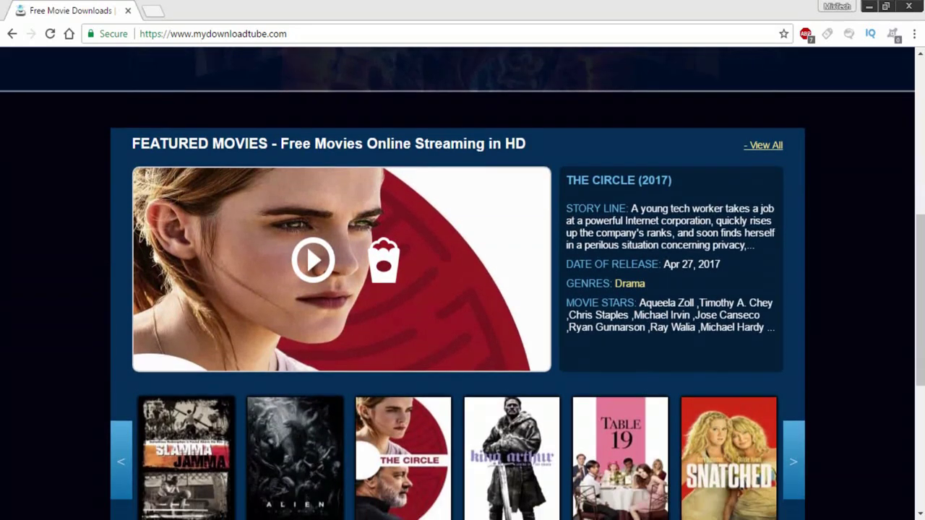
scroll(462, 278, down, 2)
scroll(462, 278, down, 3)
scroll(462, 277, up, 1)
scroll(463, 278, up, 1)
scroll(463, 277, down, 1)
scroll(463, 278, down, 4)
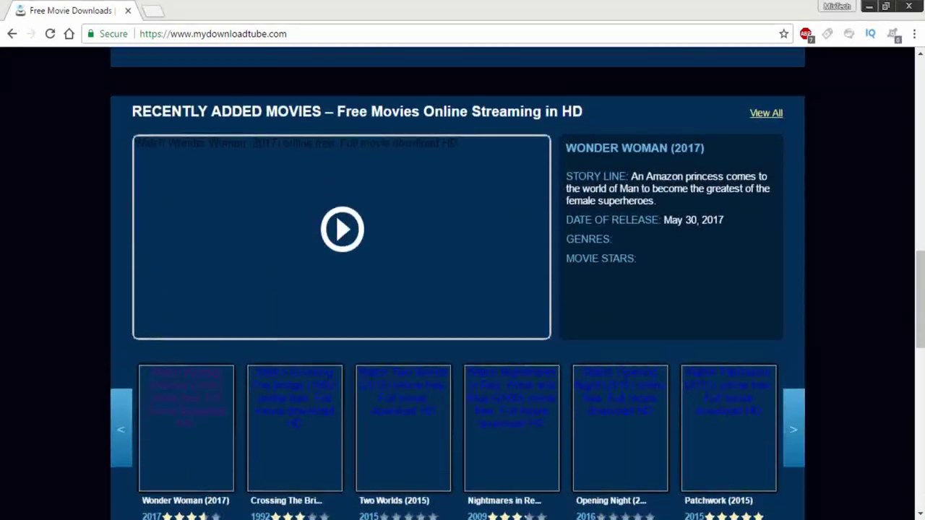
scroll(340, 370, down, 1)
scroll(341, 371, down, 4)
scroll(341, 370, up, 1)
scroll(340, 370, up, 4)
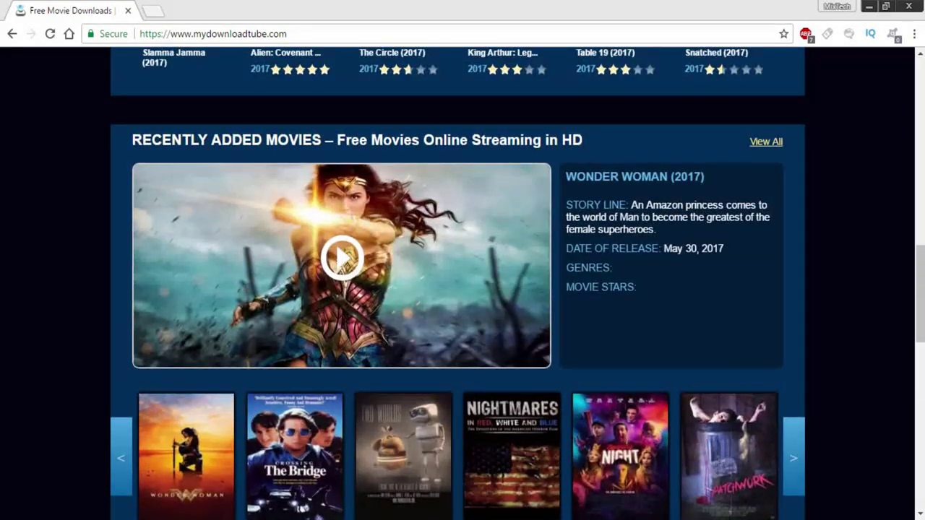